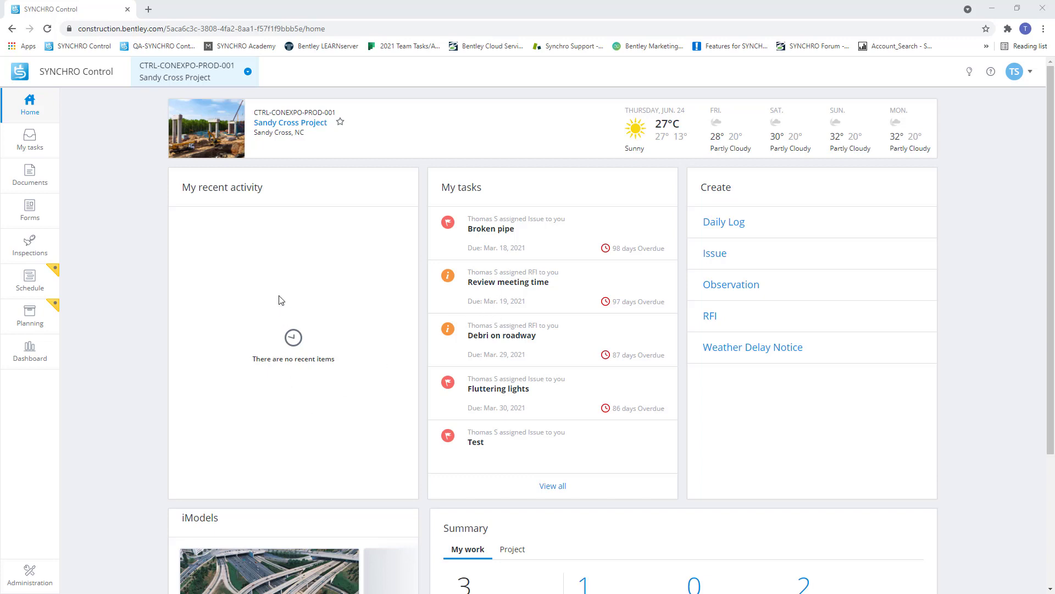
Open the Sandy Cross iModel and create an empty saved-view group named 'Bridge 3'.
scroll(280, 300, "down", 3)
left_click(293, 452)
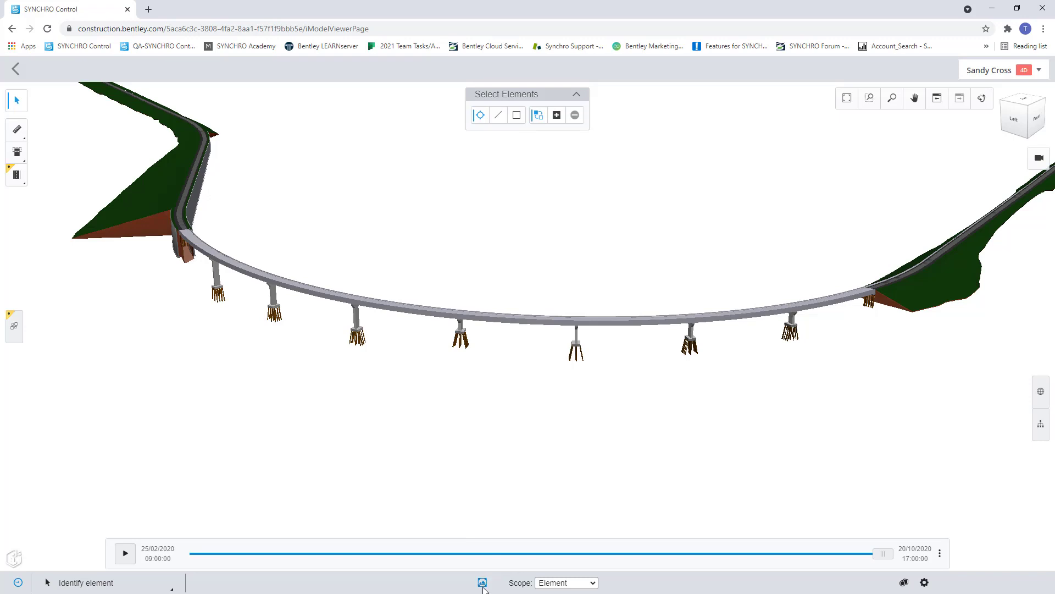
left_click(483, 583)
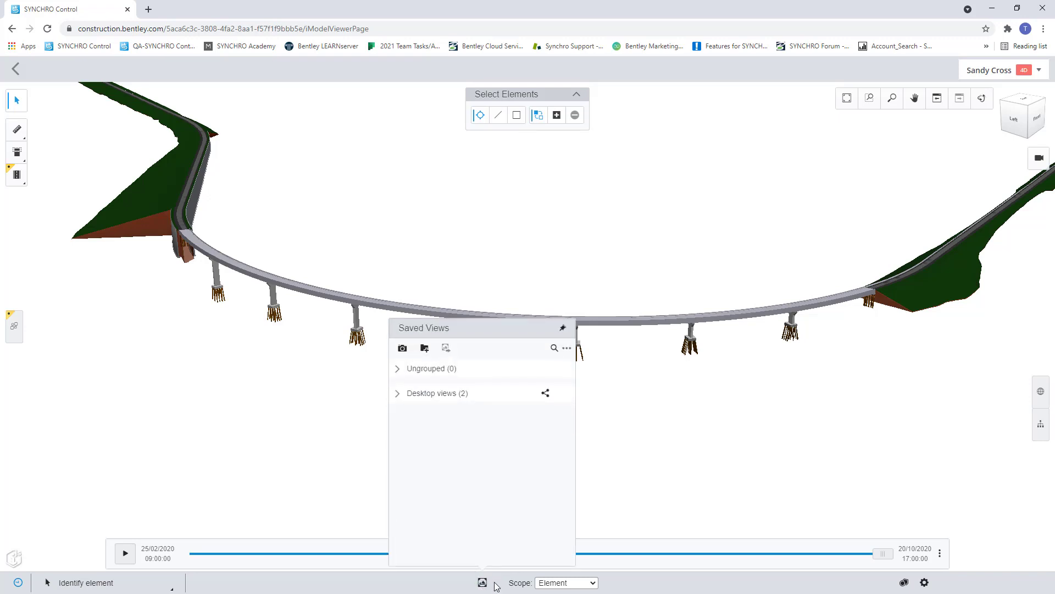
left_click(425, 349)
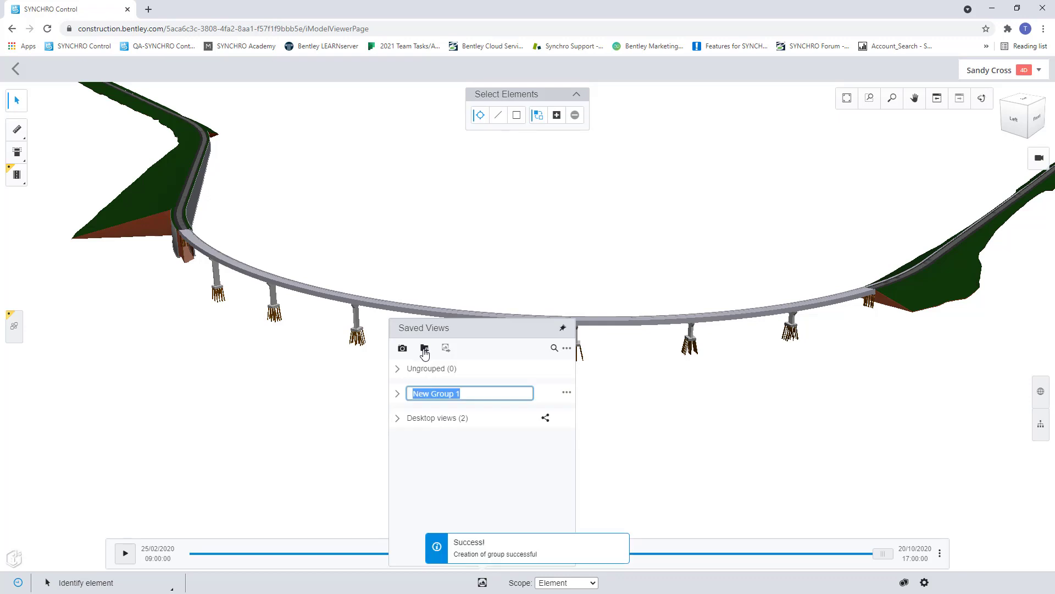
type("Bridge 3")
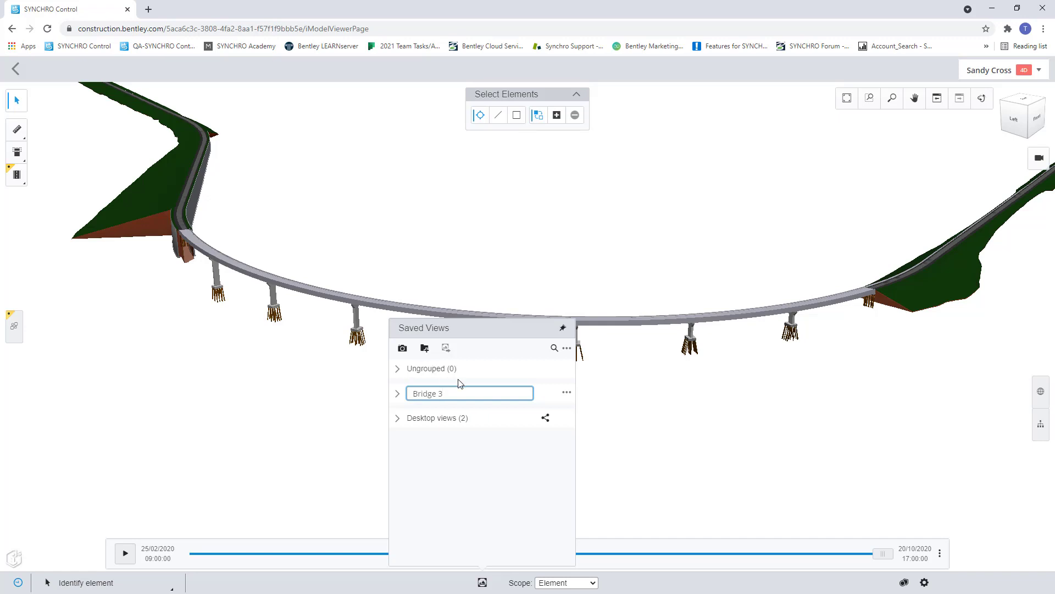
key("Return")
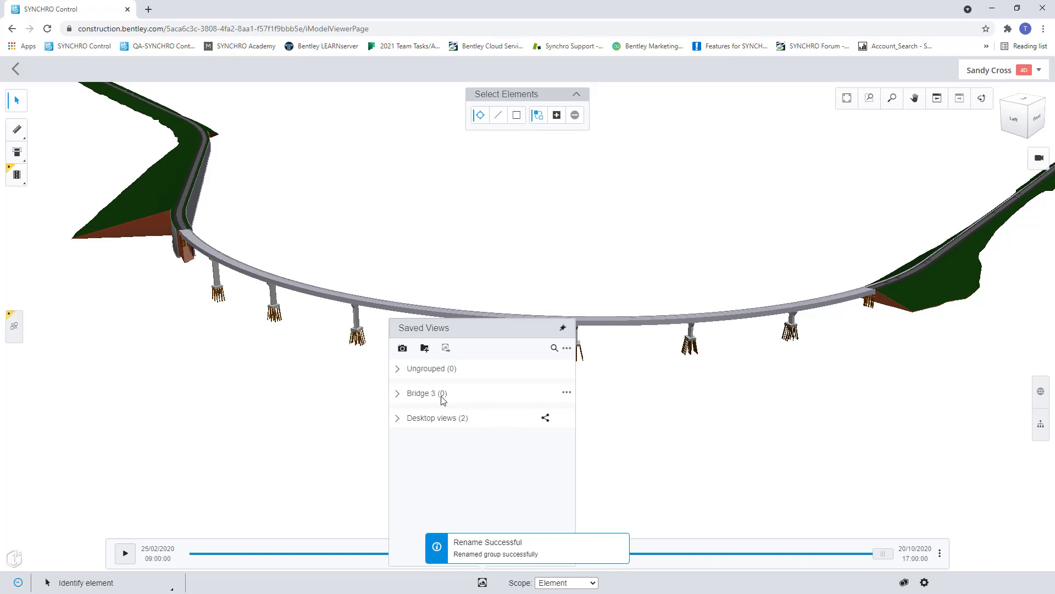
Add a new saved view named 'Full Bridge' to the Bridge 3 group.
left_click(567, 392)
left_click(531, 462)
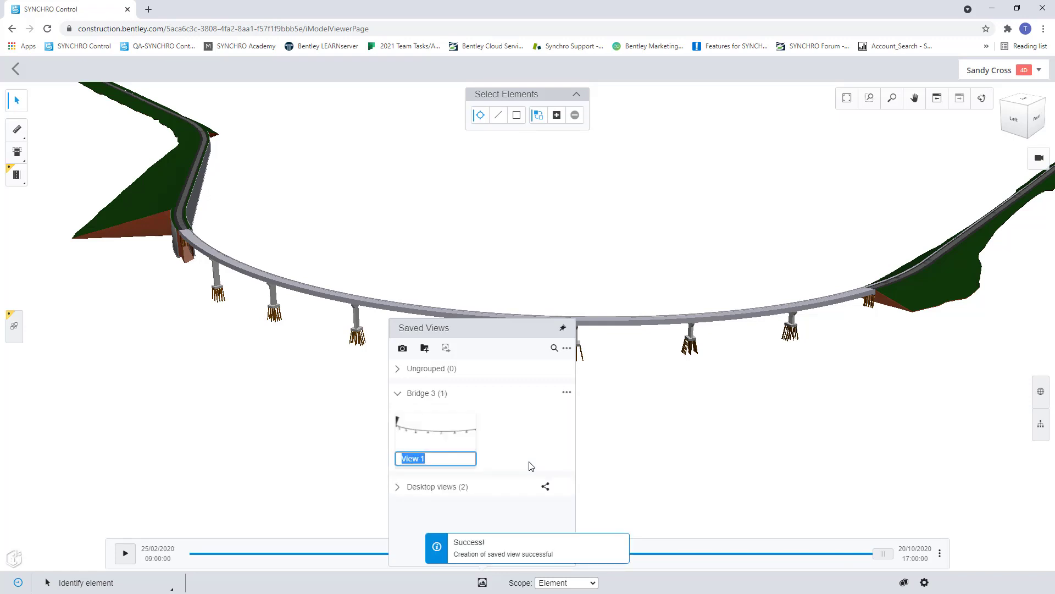
type("Full Bridge")
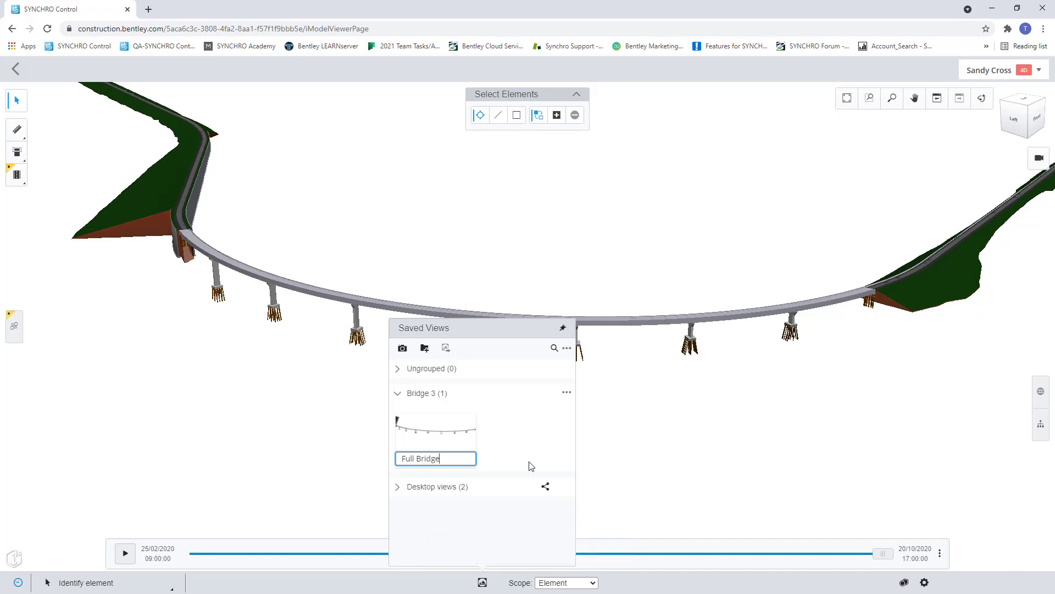
key("Escape")
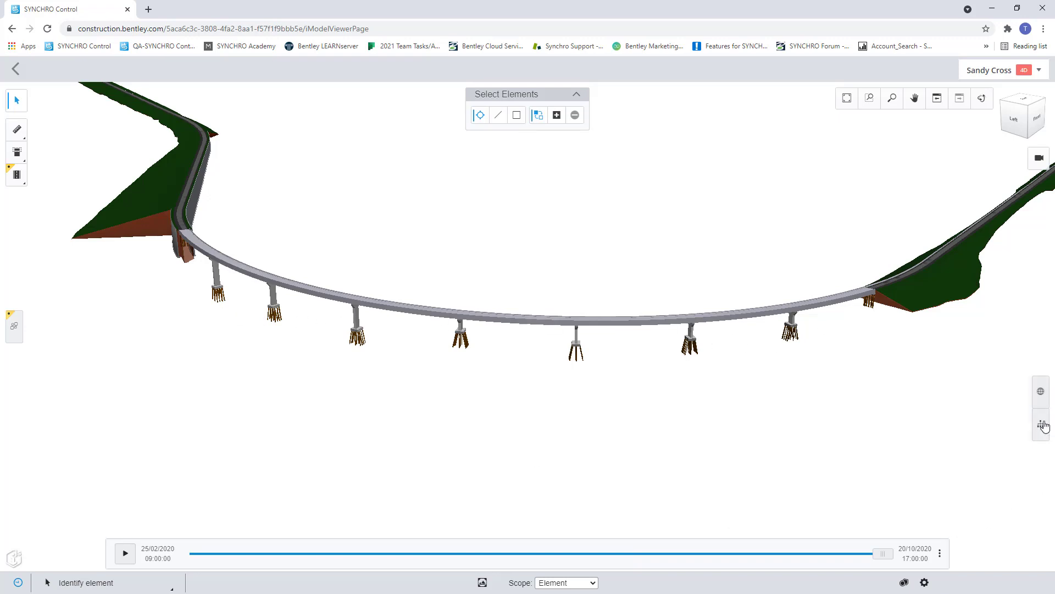
Expand the Model Tree through Corridor_RampC down to its level entries.
left_click(1041, 423)
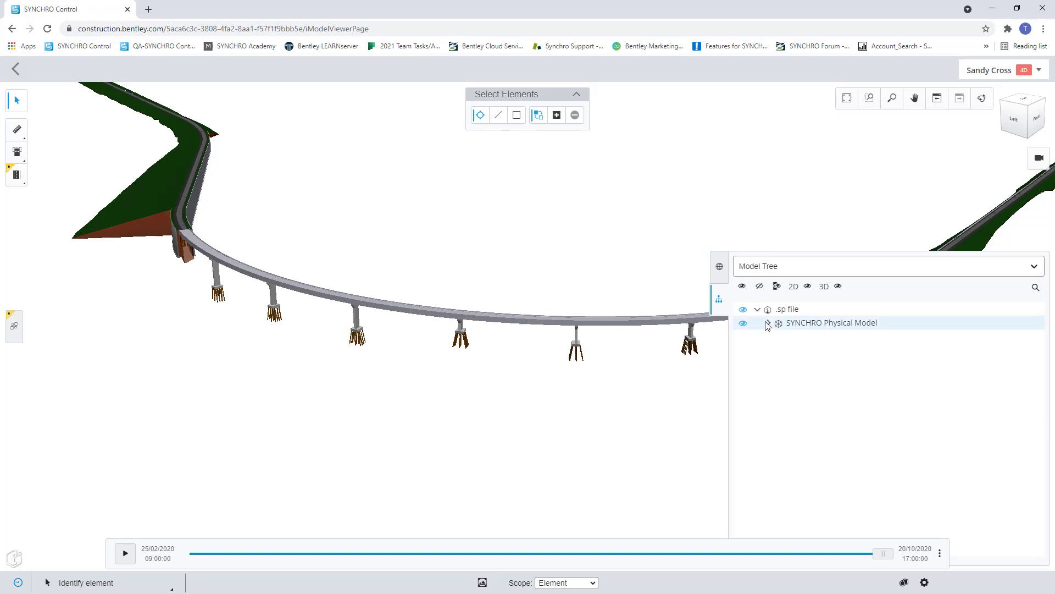
left_click(768, 323)
left_click(780, 336)
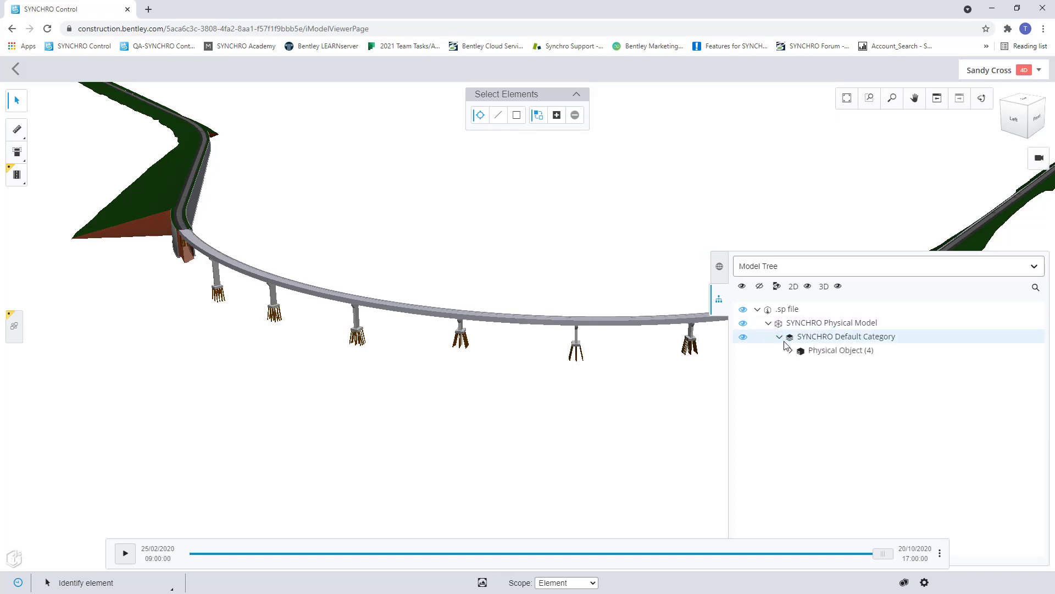
left_click(790, 351)
left_click(802, 391)
left_click(812, 405)
left_click(824, 419)
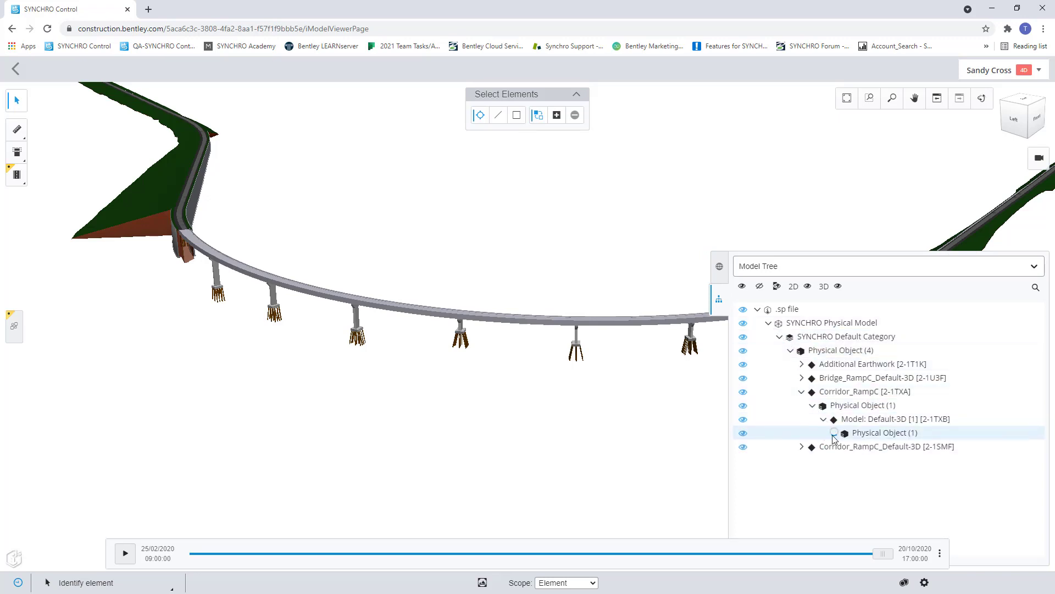
left_click(835, 432)
left_click(845, 447)
left_click(856, 460)
Isolate the Level: OBM_Piles elements so the rest of the bridge is ghosted.
left_click(908, 501)
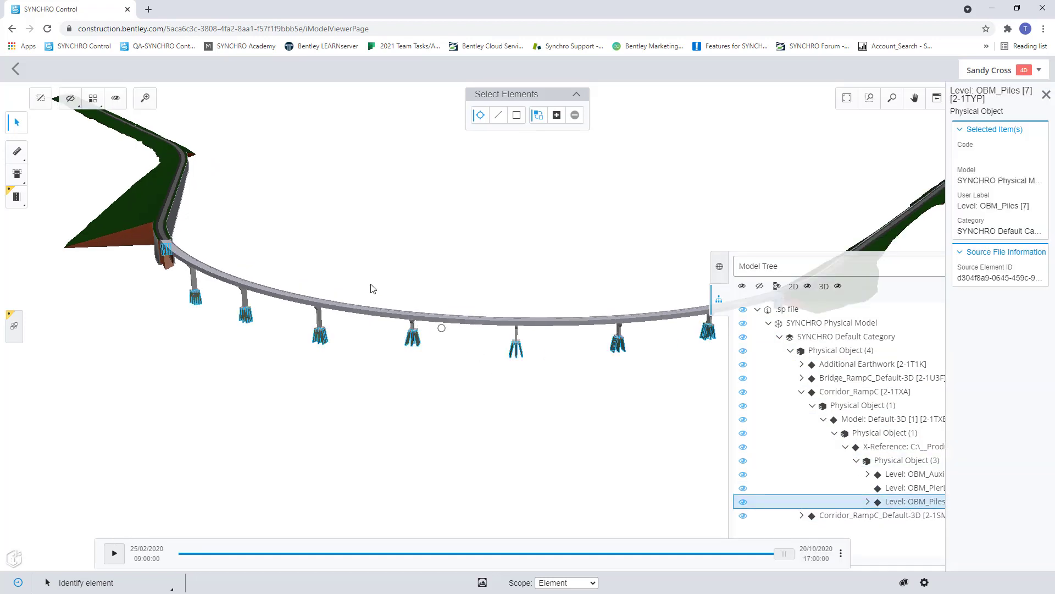
left_click(115, 99)
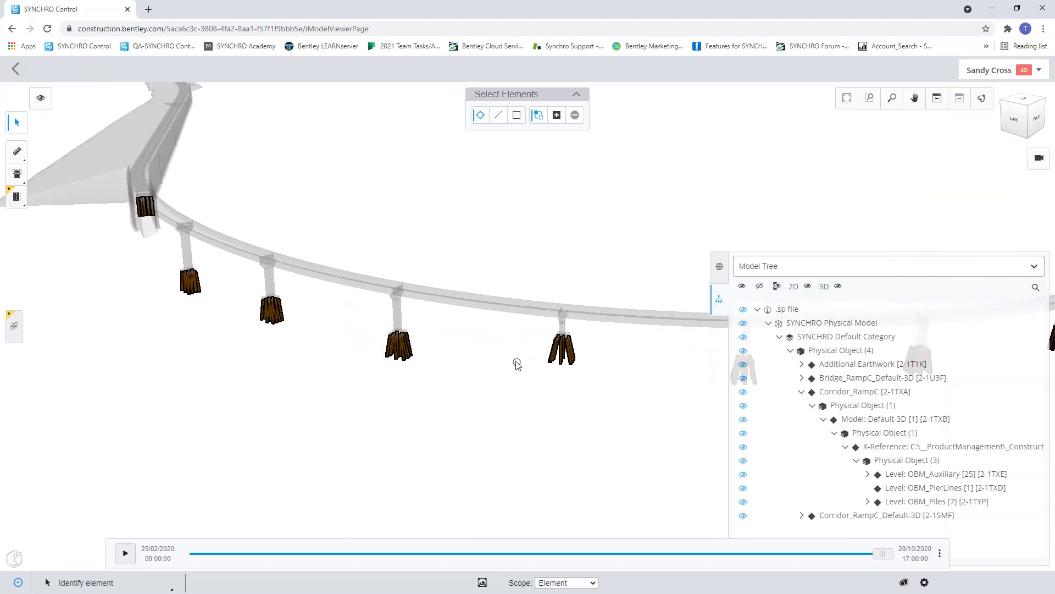
scroll(385, 369, "up", 3)
scroll(421, 379, "down", 3)
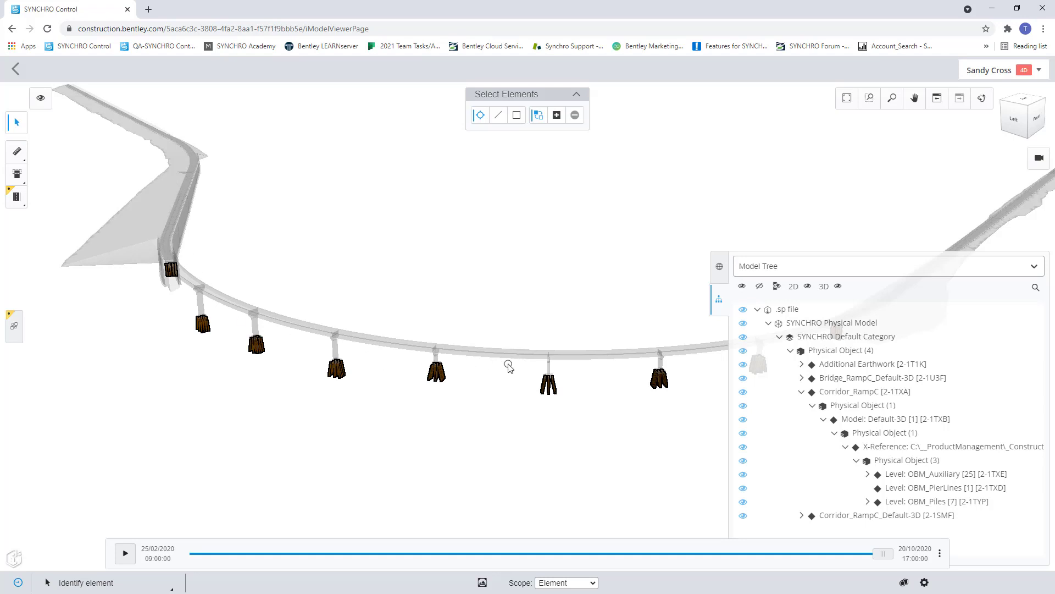
left_click(719, 300)
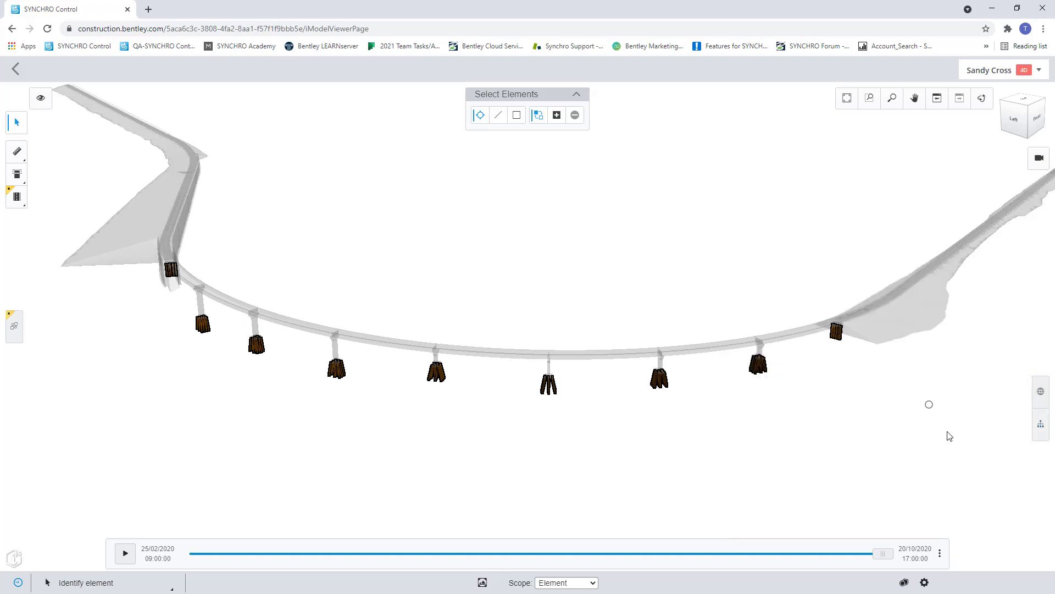
Save the isolated piles as a 'Piles' view in Bridge 3, then clear the isolation.
left_click(482, 582)
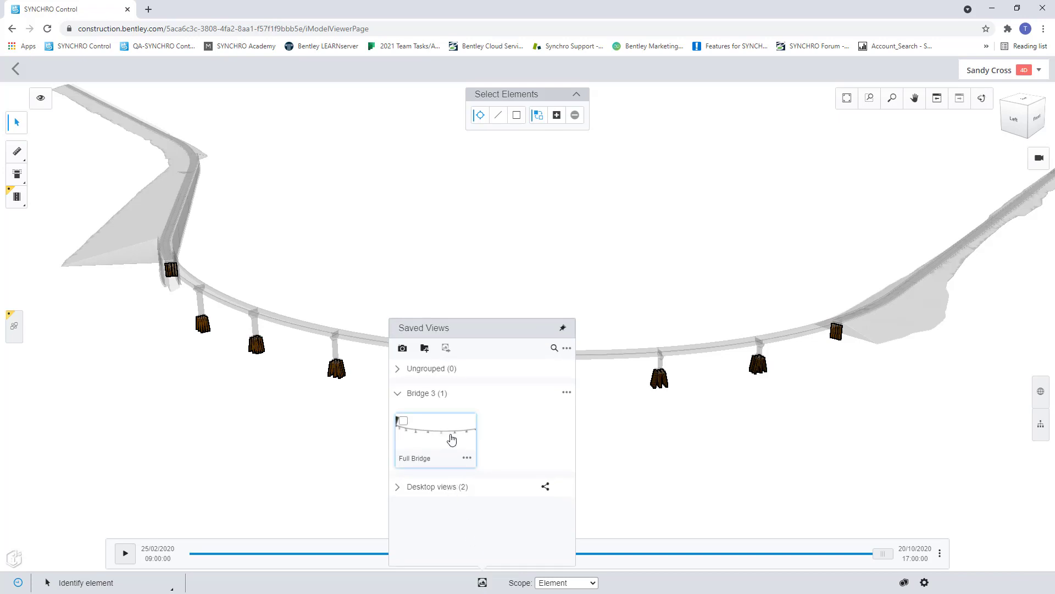
left_click(566, 392)
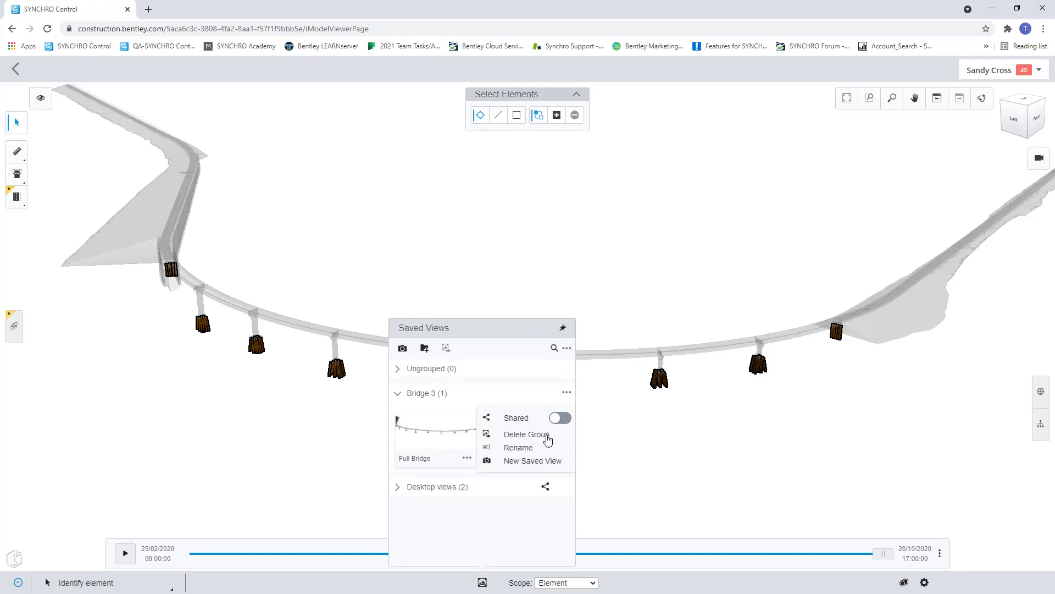
left_click(527, 466)
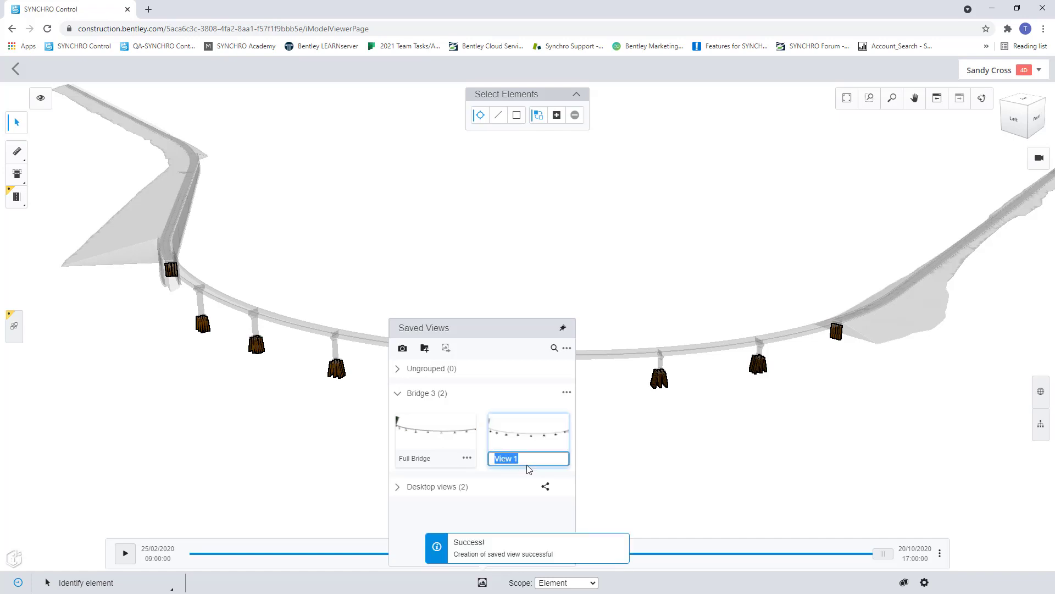
type("Piles")
key("Escape")
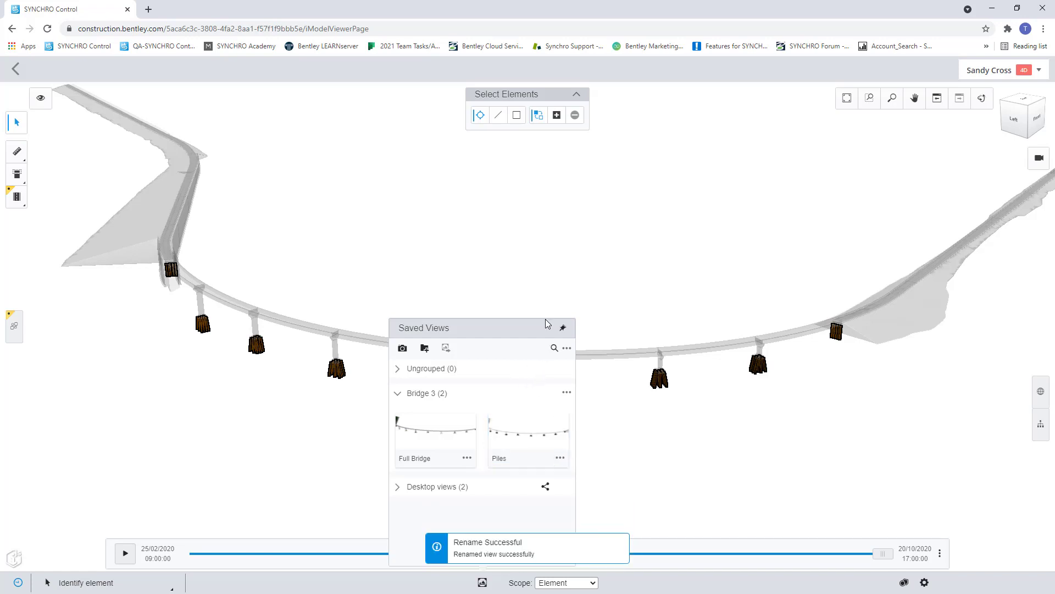
left_click(528, 286)
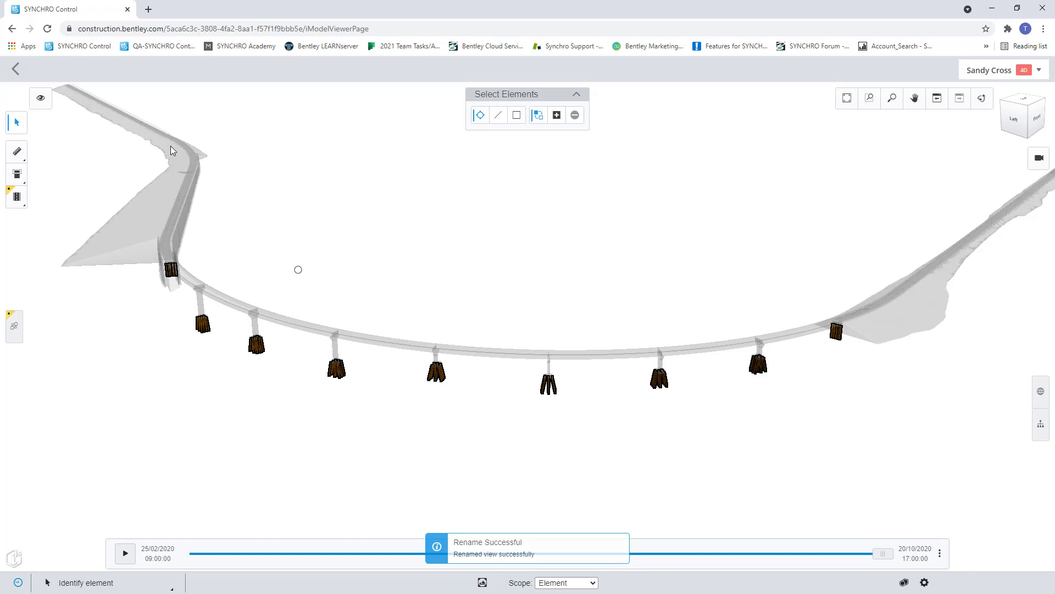
left_click(41, 98)
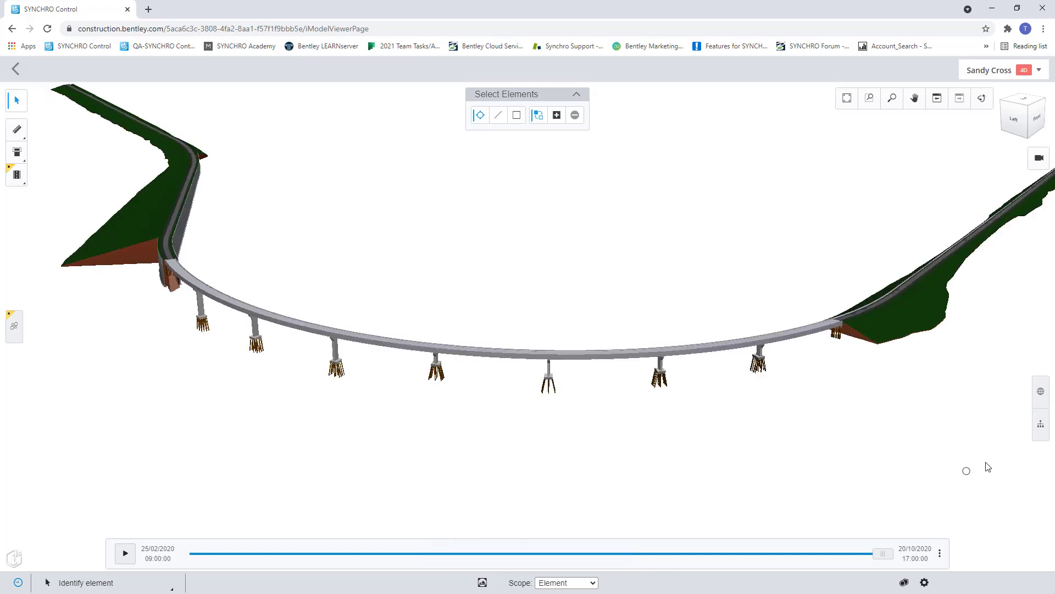
Isolate only the Level: OBM_Auxiliary pier elements.
left_click(1040, 426)
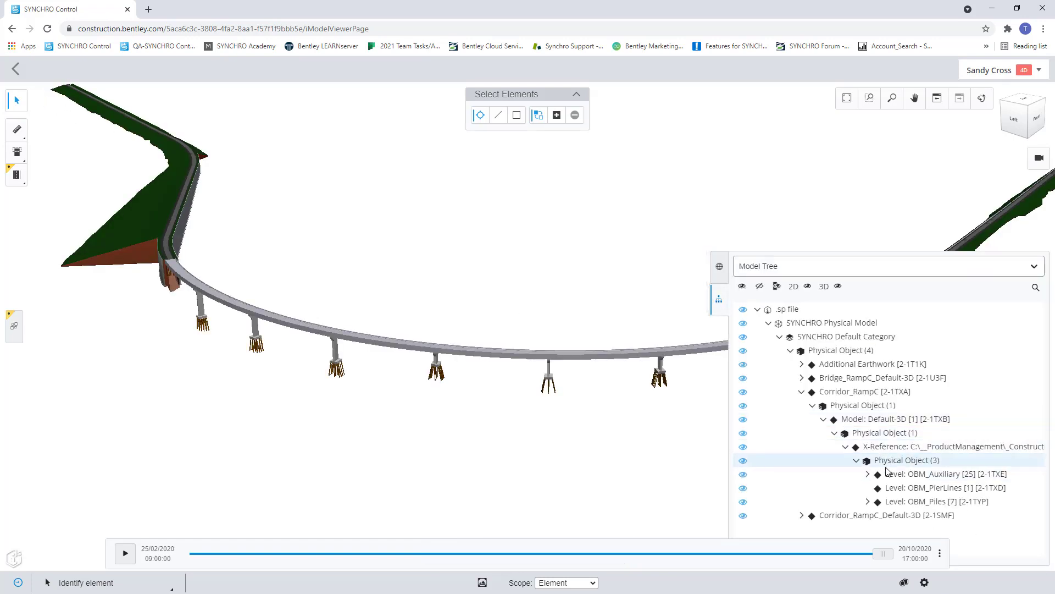
left_click(918, 475)
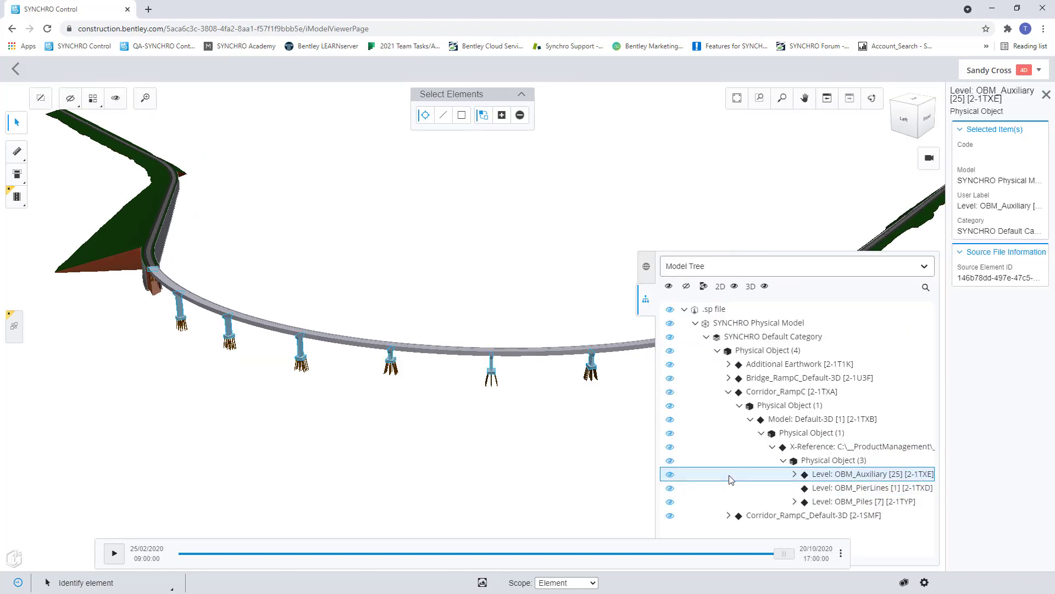
left_click(93, 99)
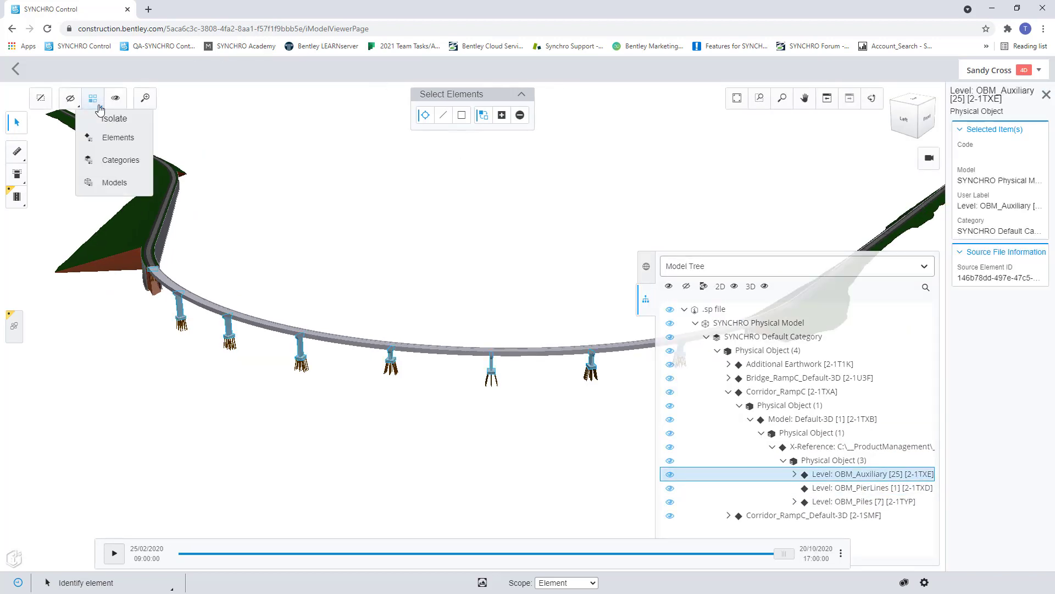
left_click(110, 144)
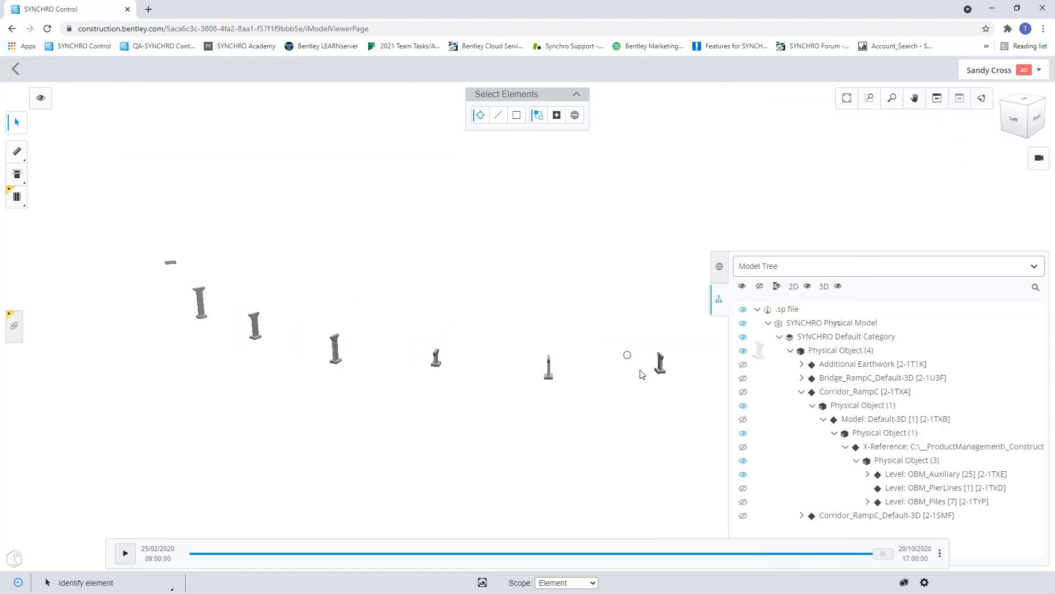
Render the isolated piers in Hidden Line mode and collapse the Model Tree.
left_click(904, 582)
left_click(957, 371)
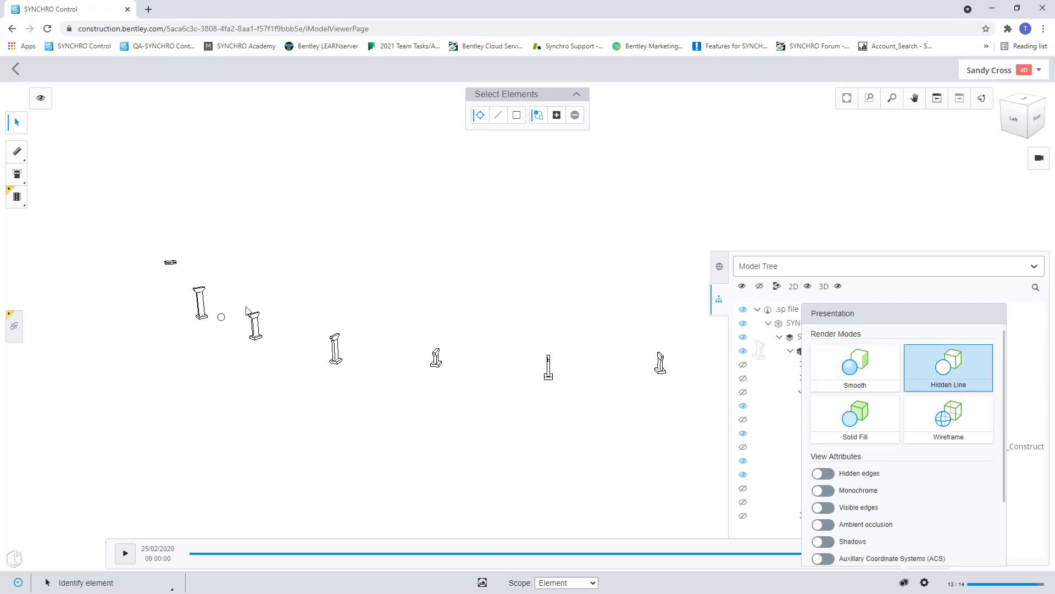
scroll(246, 311, "up", 2)
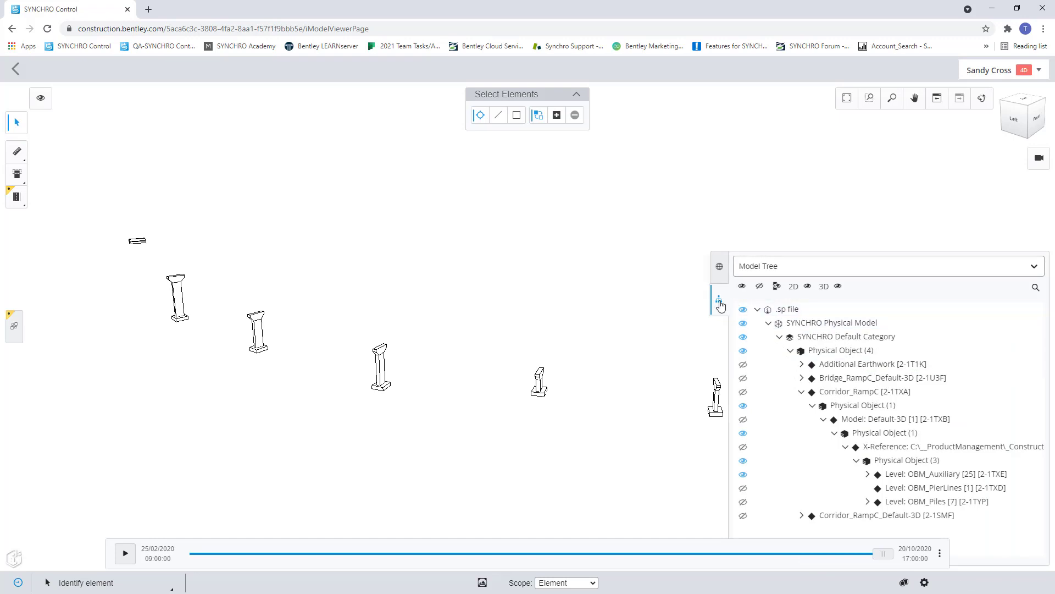
left_click(720, 306)
scroll(627, 370, "down", 3)
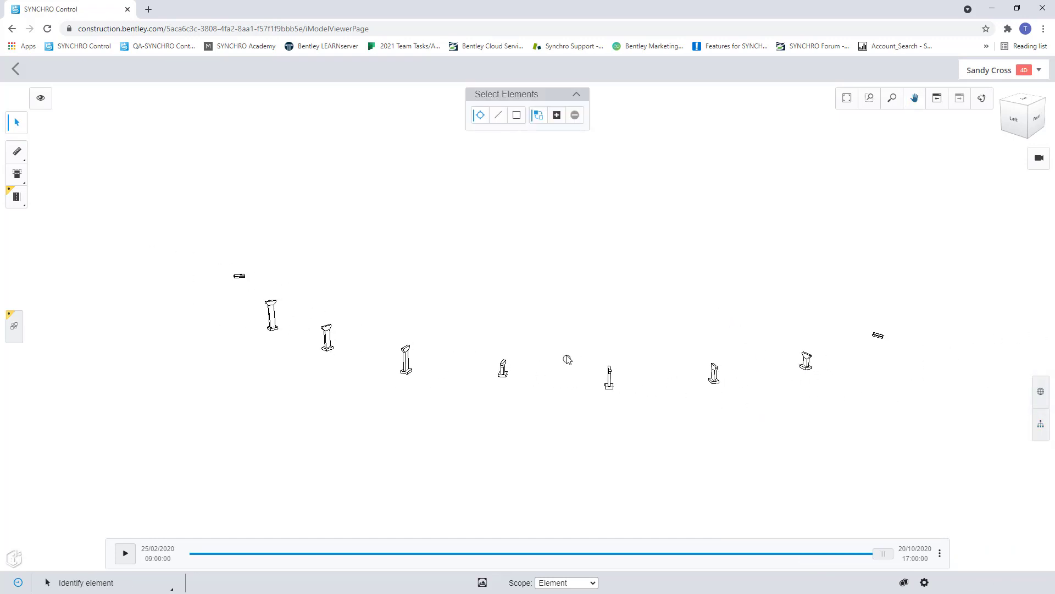
scroll(568, 360, "up", 2)
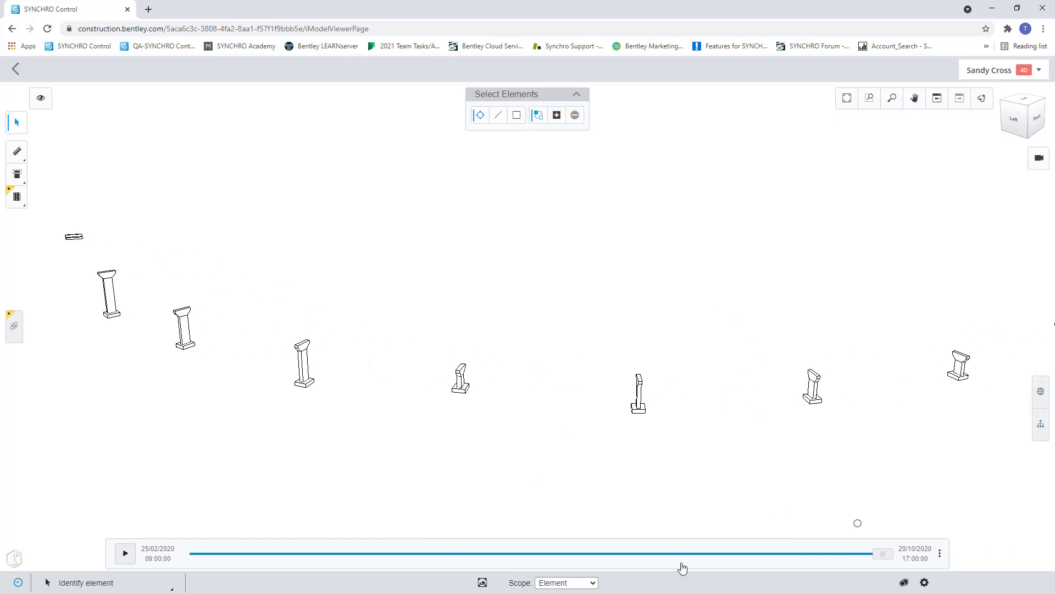
Save the piers-only display as 'Piers' in Bridge 3, then reapply Piles and Full Bridge.
left_click(483, 582)
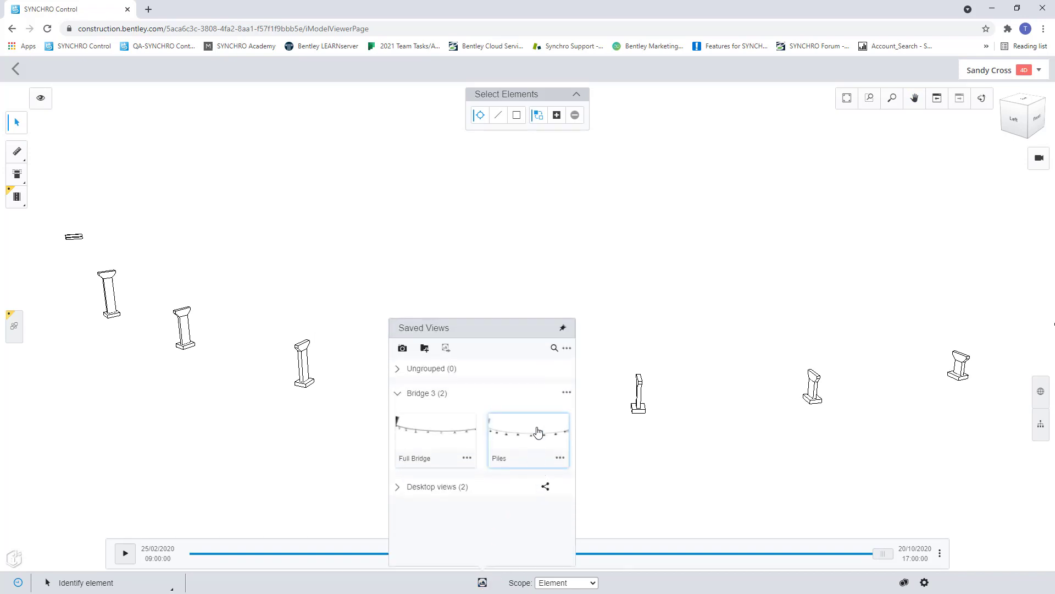
left_click(567, 392)
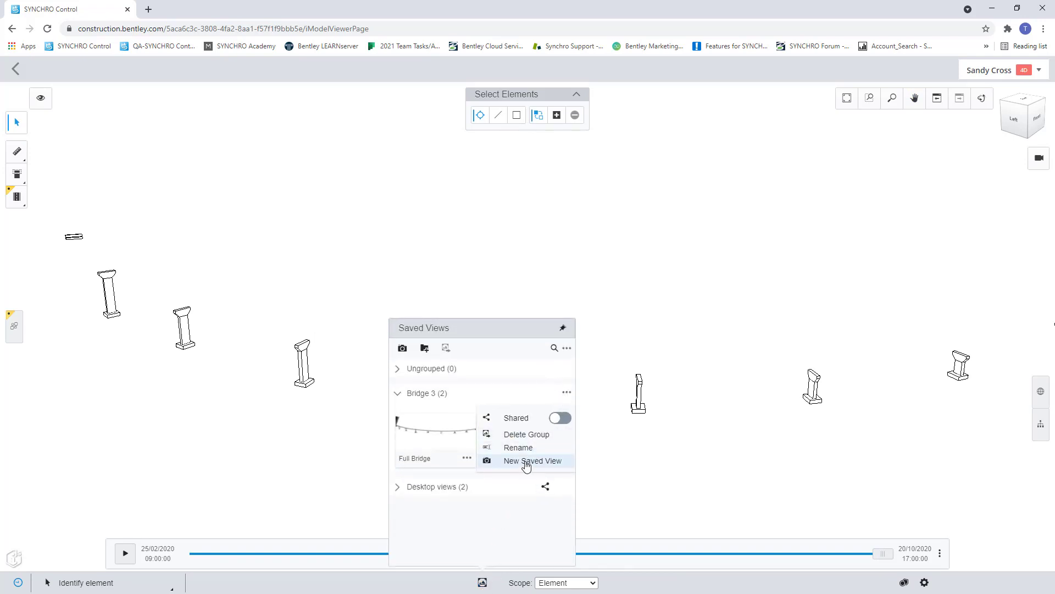
left_click(527, 461)
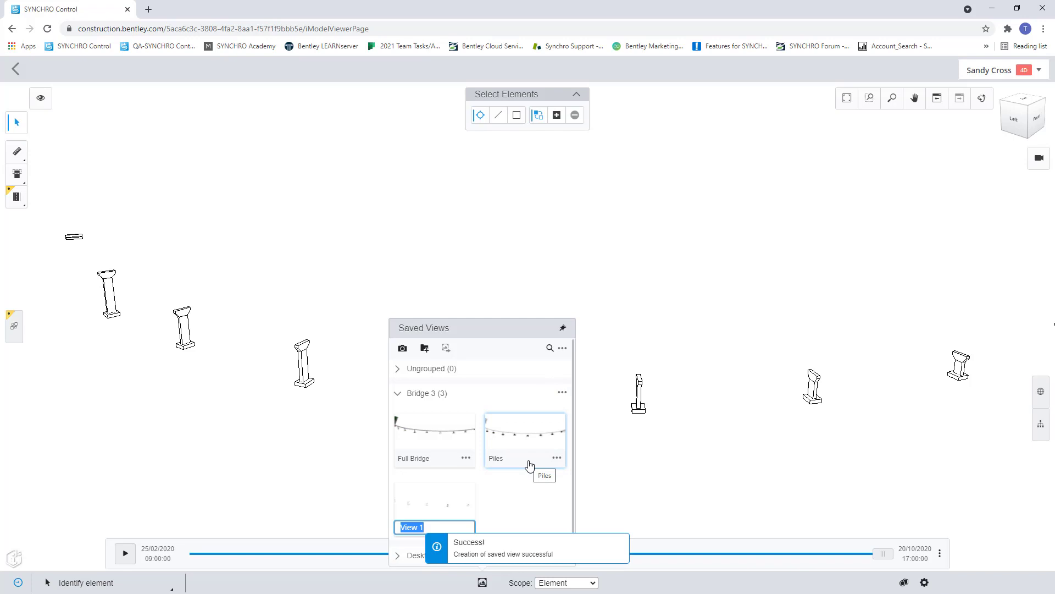
type("Piers")
key("Escape")
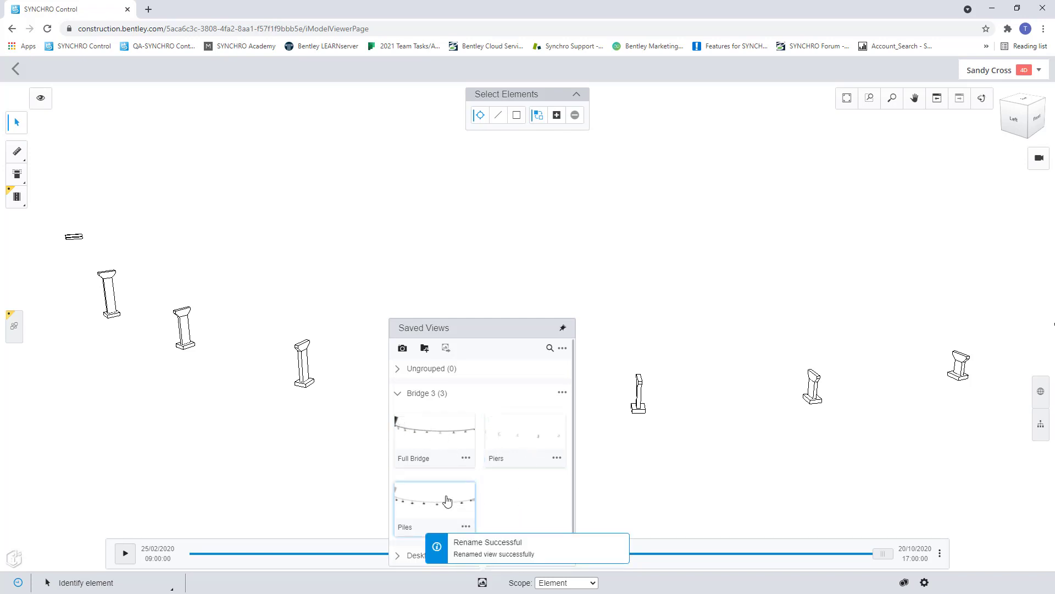
left_click(451, 501)
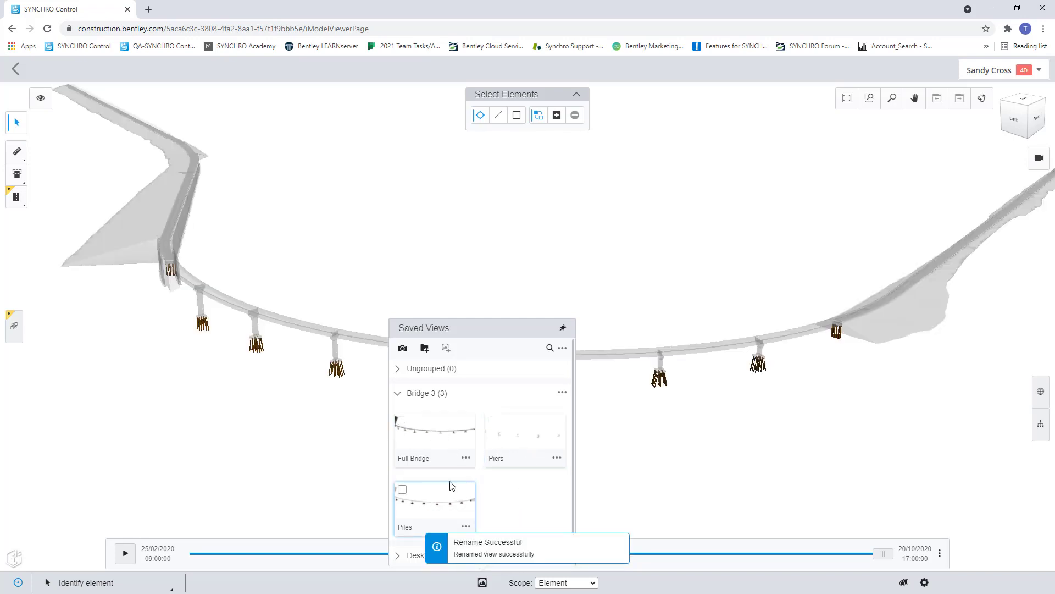
left_click(416, 448)
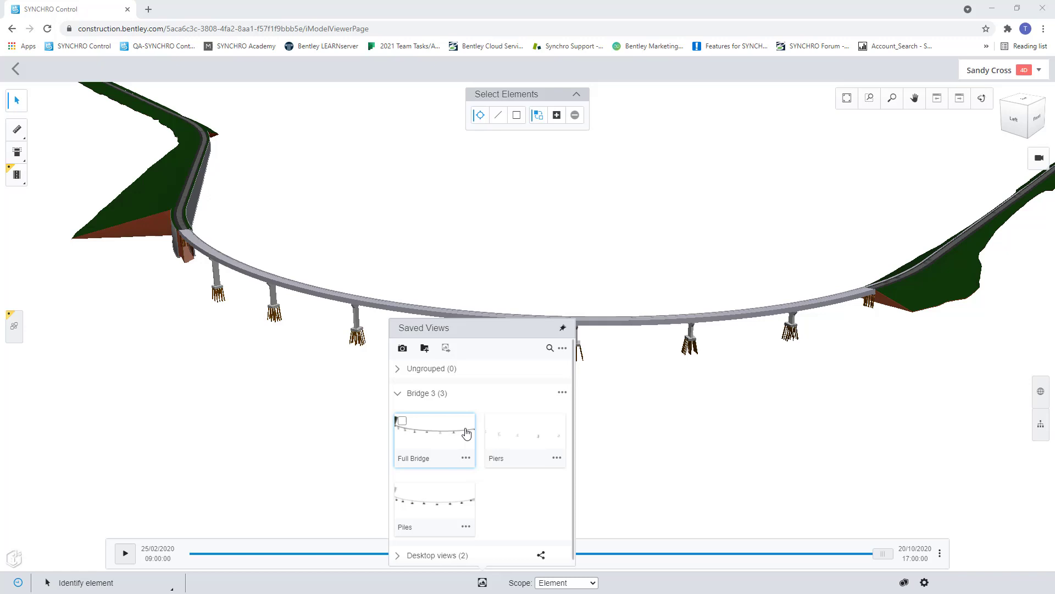
Switch the Shared toggle on for the Bridge 3 group.
left_click(562, 393)
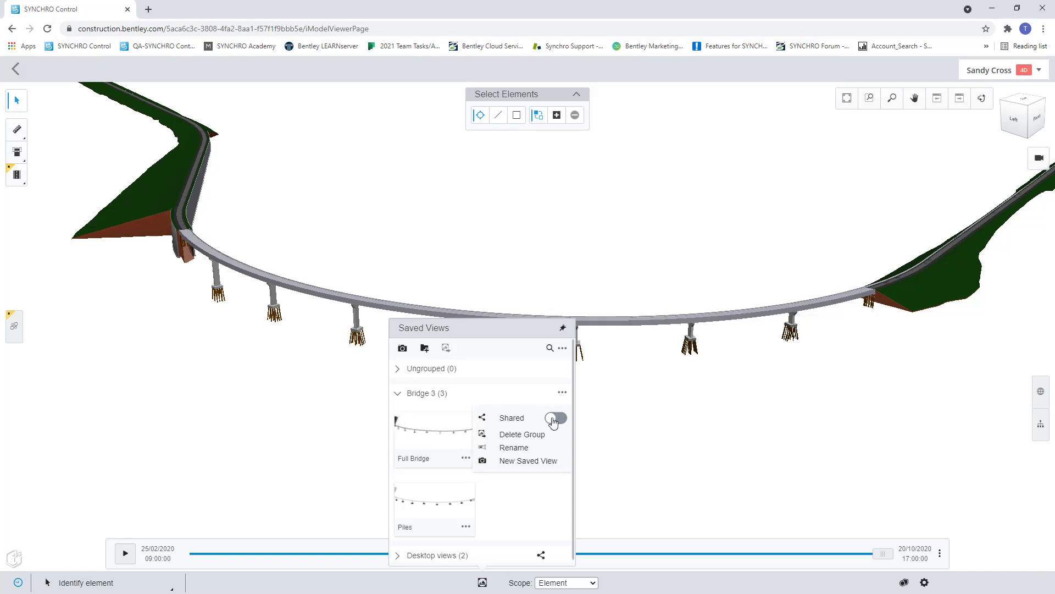
left_click(553, 419)
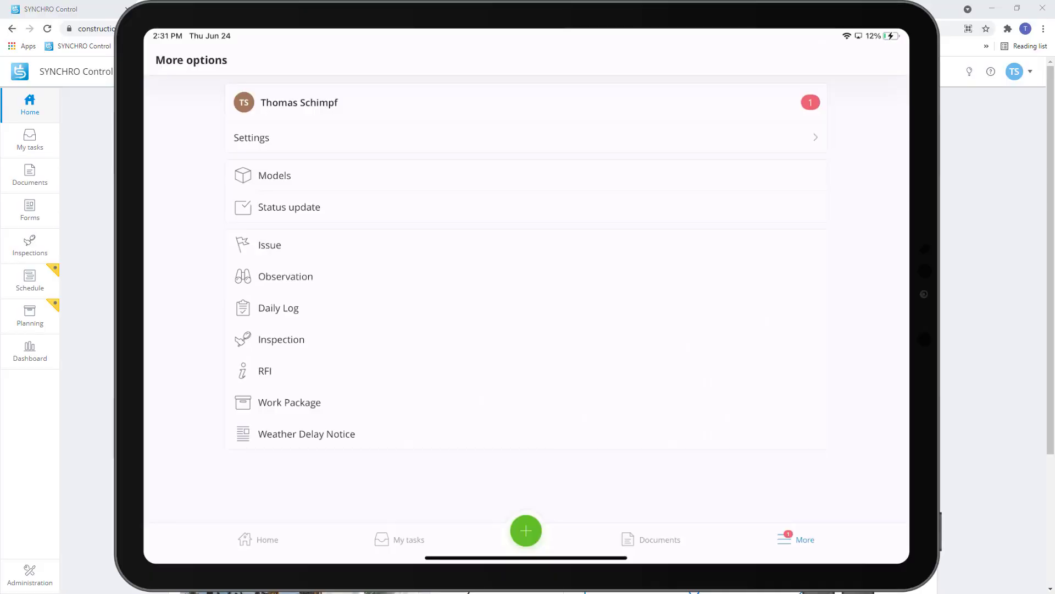
Open the Sandy Cross model from the Models list and zoom into the bridge.
left_click(274, 176)
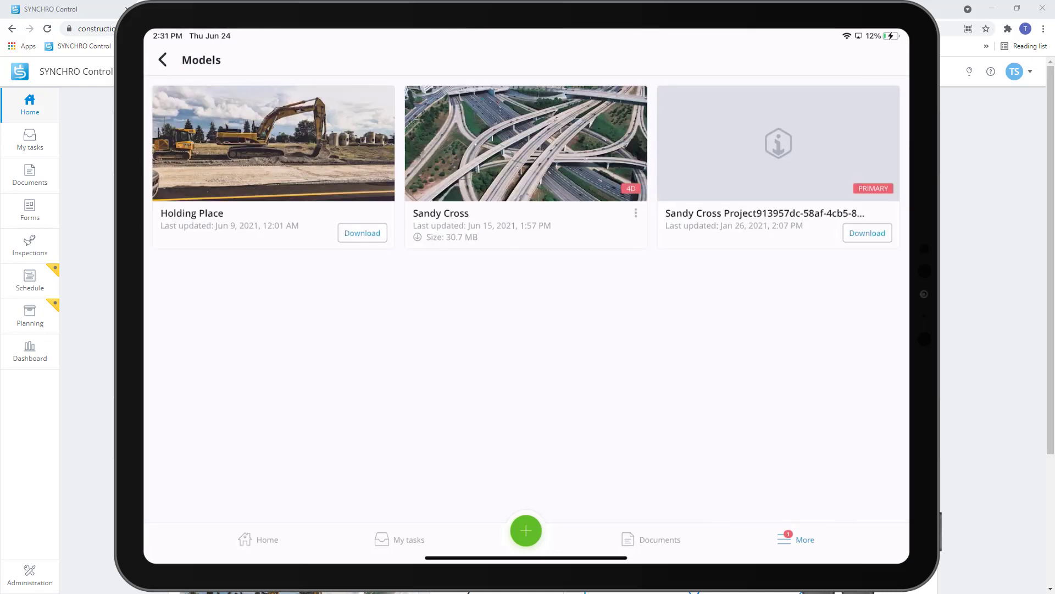
left_click(526, 143)
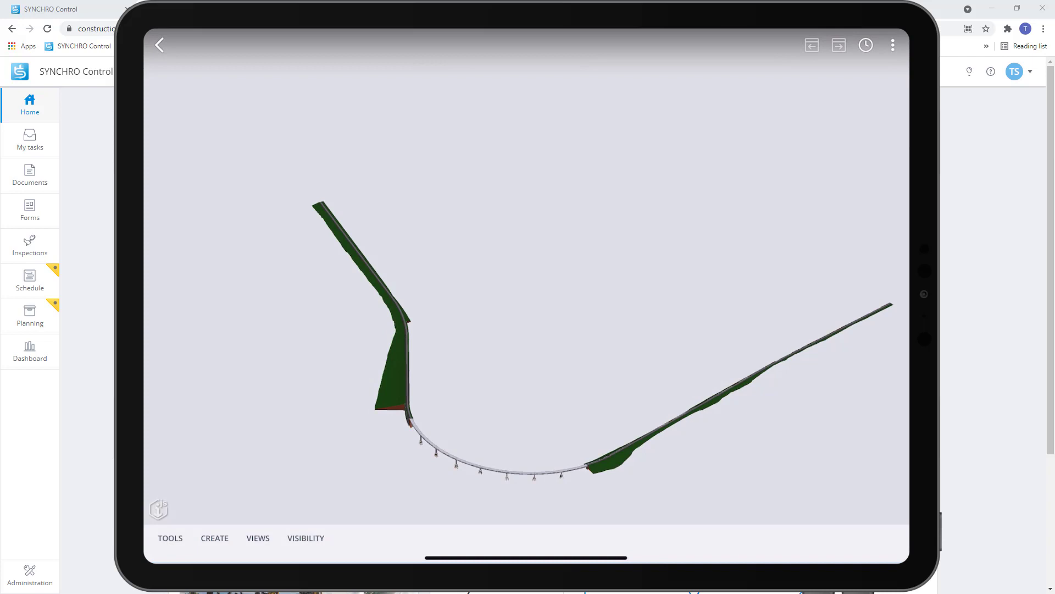
scroll(481, 494, "up", 5)
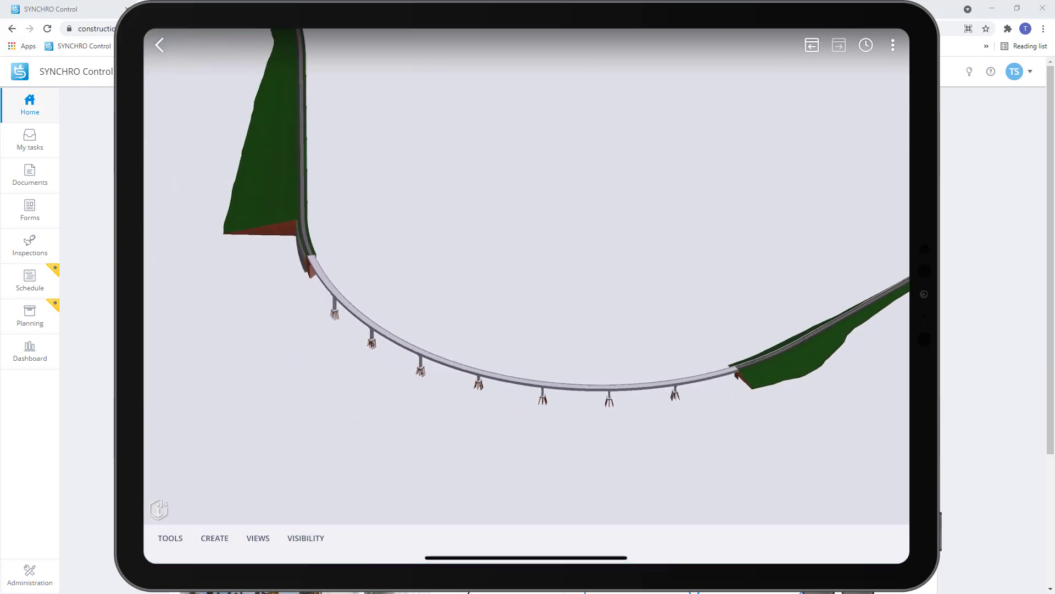
Apply the shared Full Bridge, Piers and Piles views in turn from the VIEWS list.
left_click(258, 538)
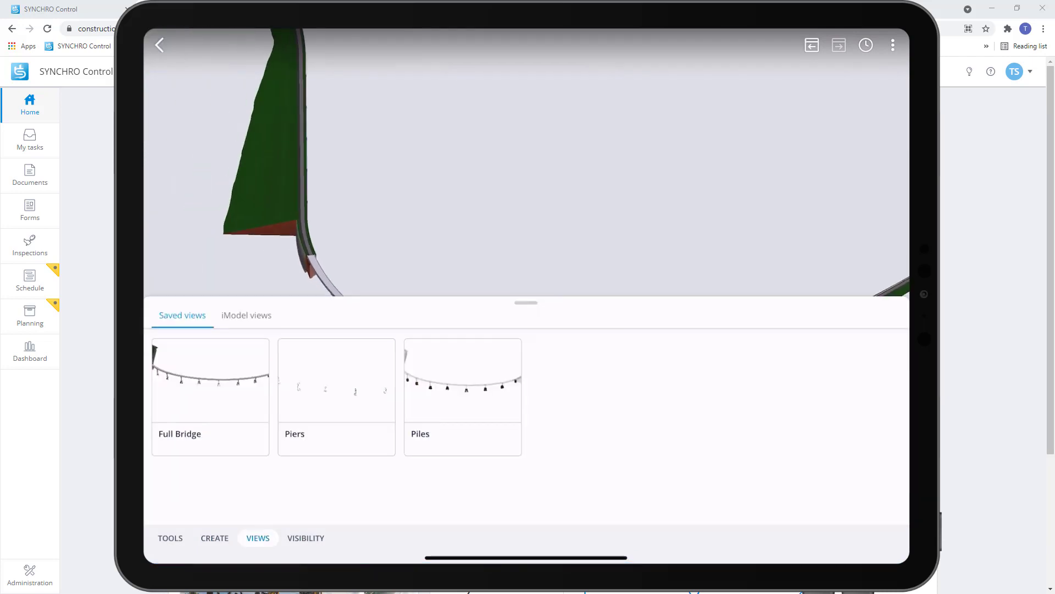
left_click(211, 396)
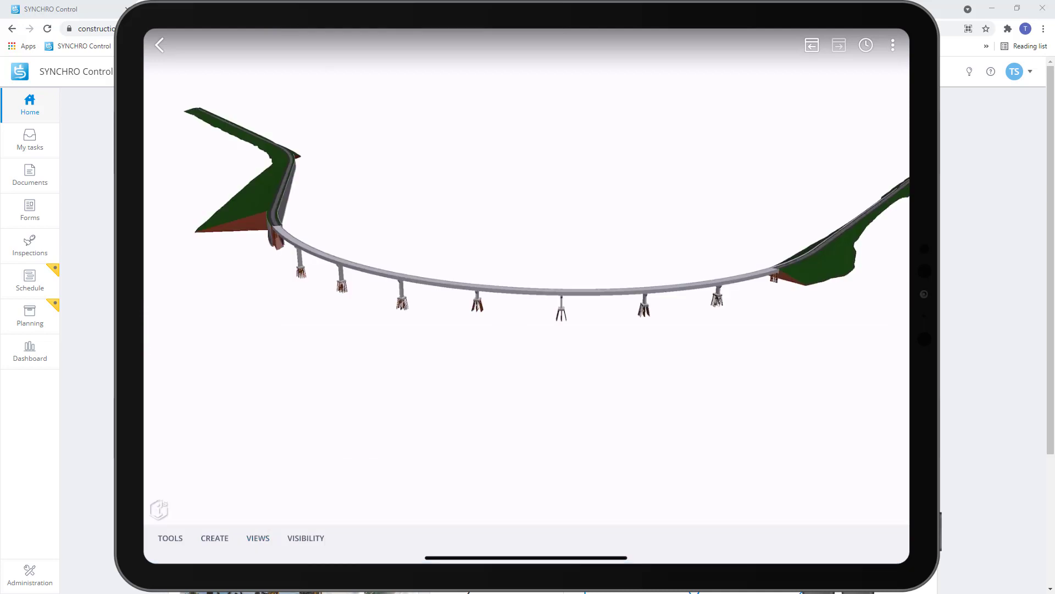
left_click(258, 538)
left_click(336, 396)
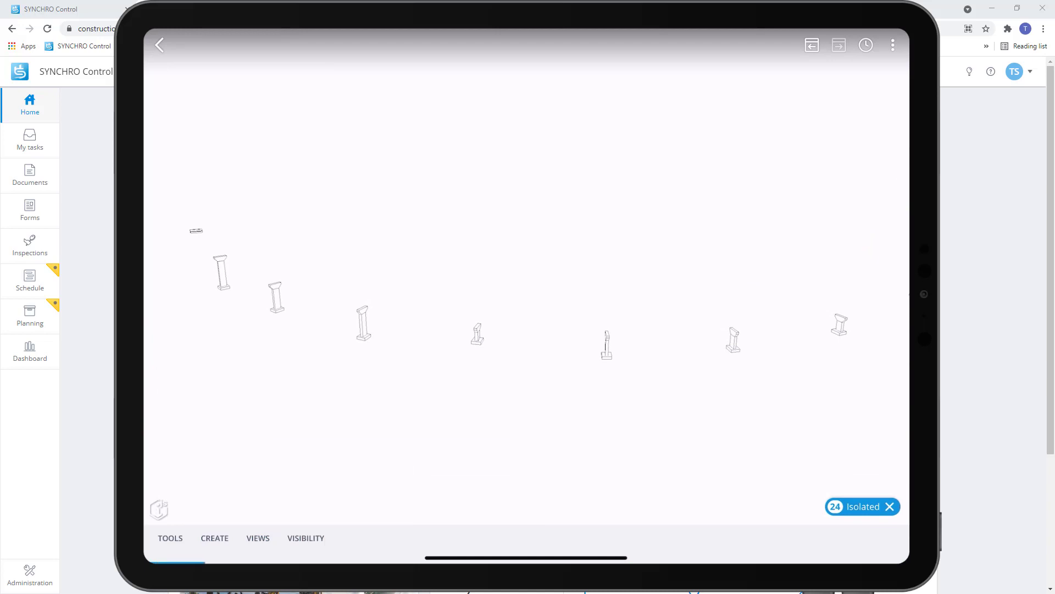
left_click(258, 538)
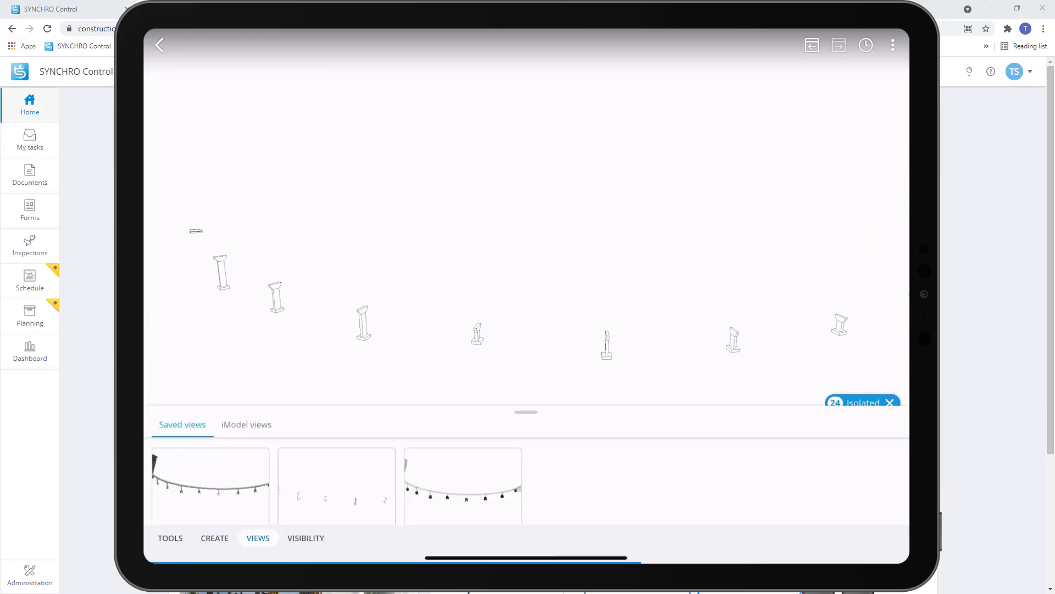
left_click(210, 389)
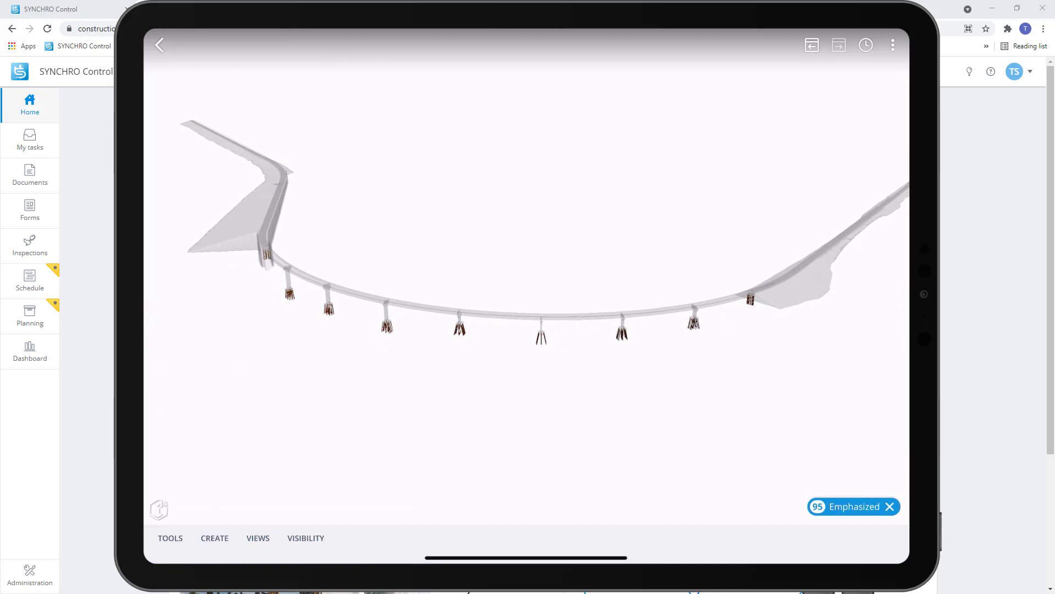